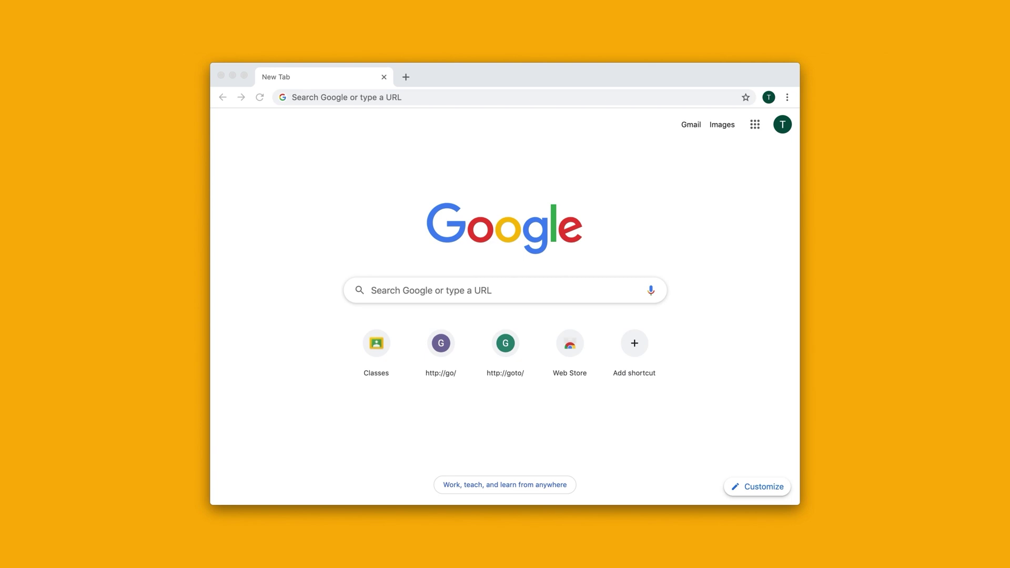
Load classroom.google.com in Chrome to show the AP Biology and Geometry classes
left_click(317, 97)
type("c")
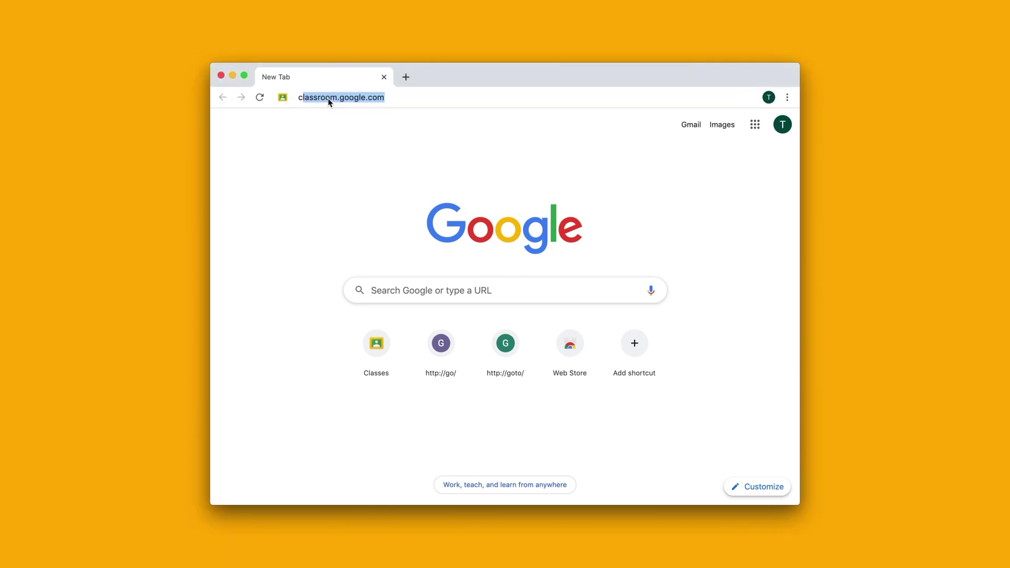
key("Return")
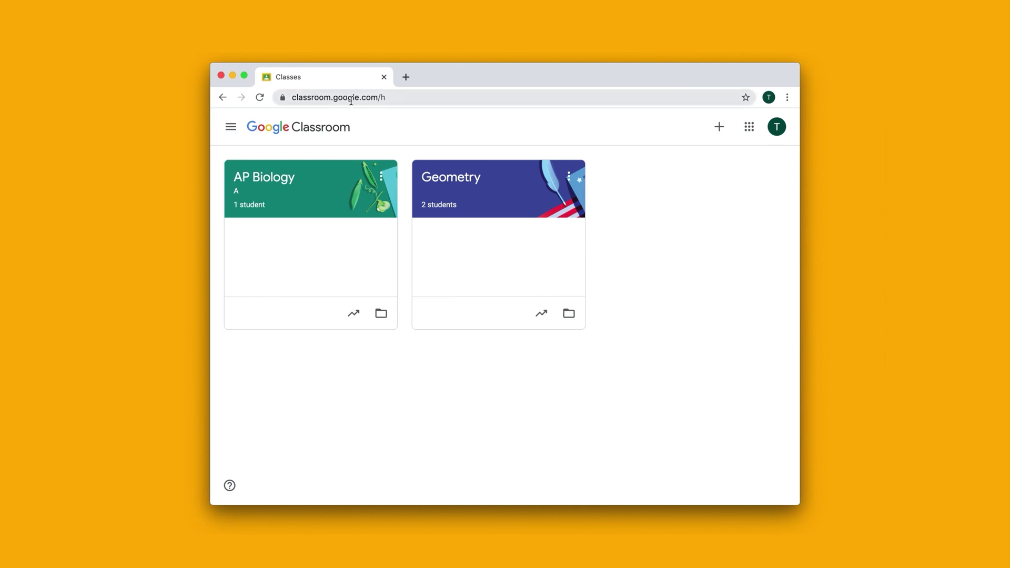
Open the AP Biology A class and go to its Classwork page
left_click(333, 190)
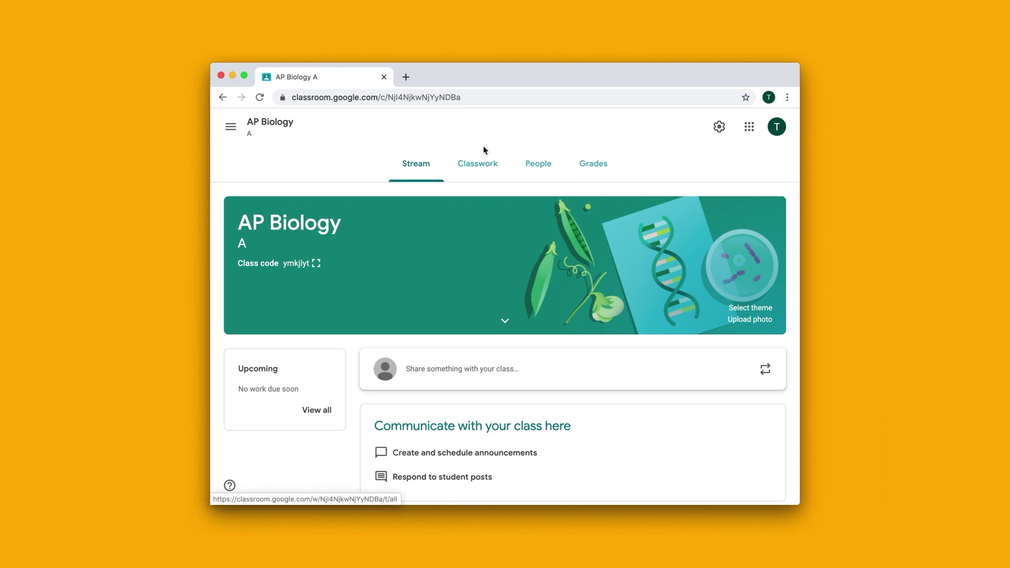
left_click(476, 166)
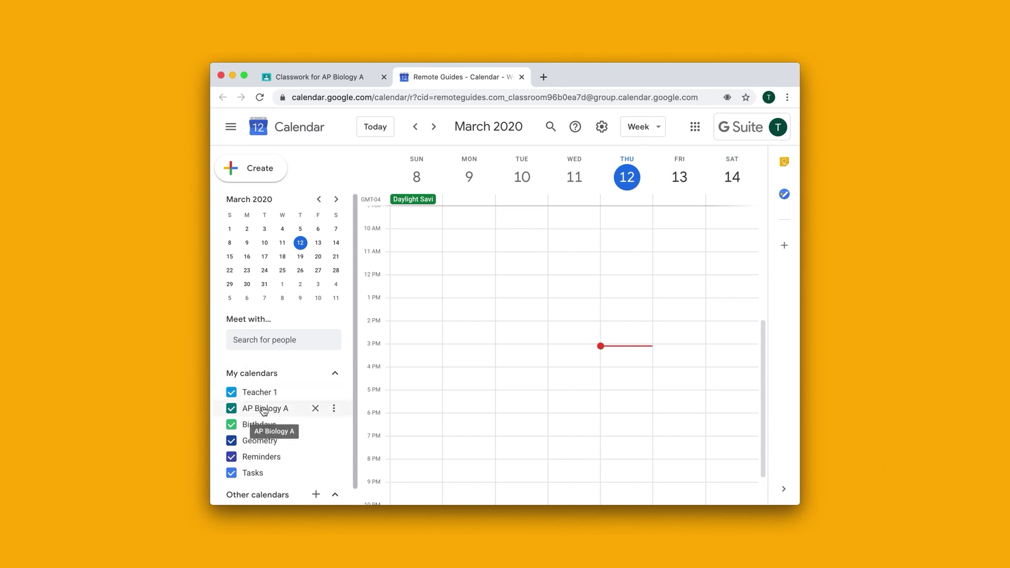
mouse_move(268, 408)
left_click(645, 131)
left_click(649, 157)
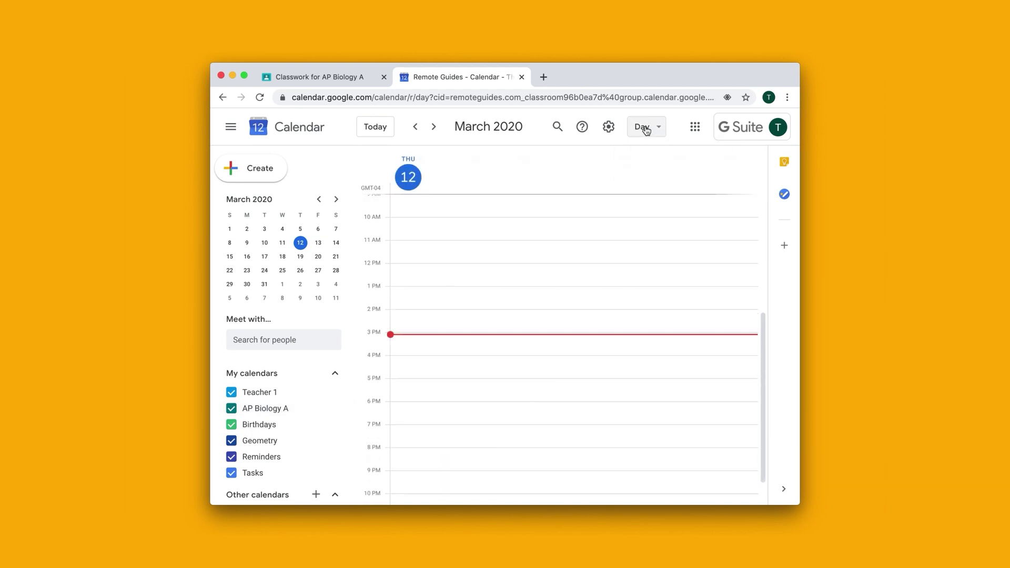
left_click(646, 128)
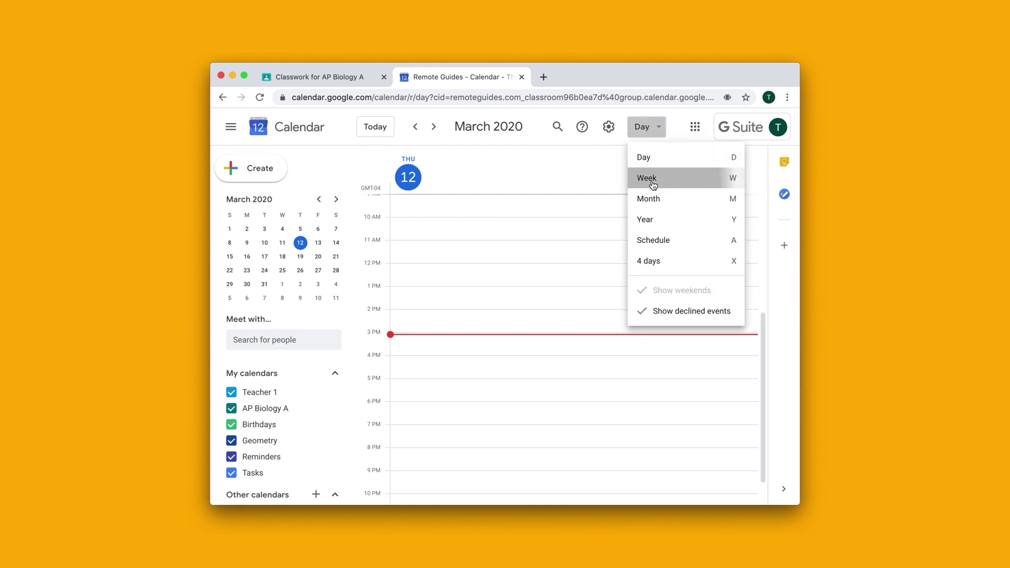
left_click(648, 178)
left_click(633, 130)
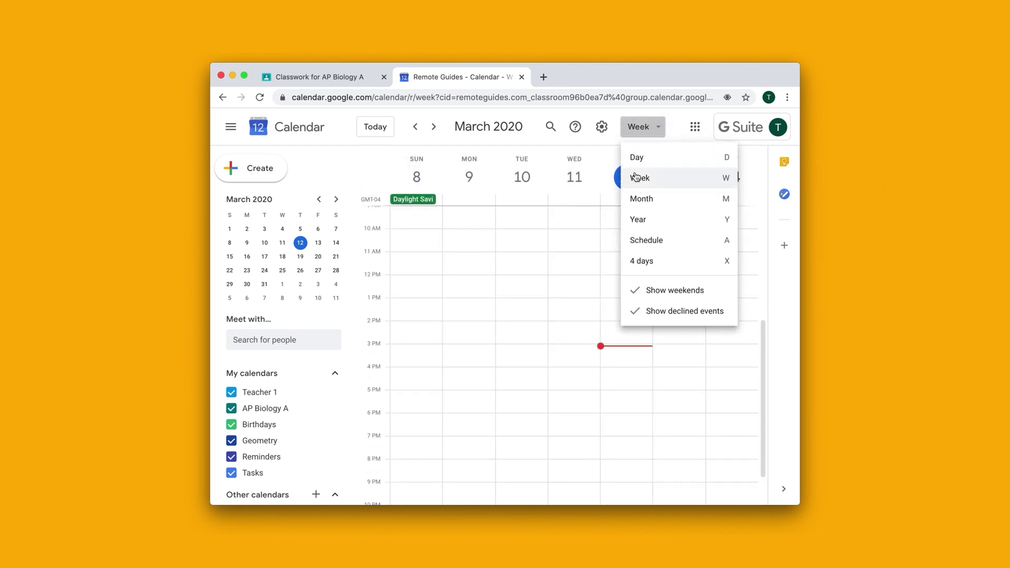
left_click(639, 203)
left_click(639, 128)
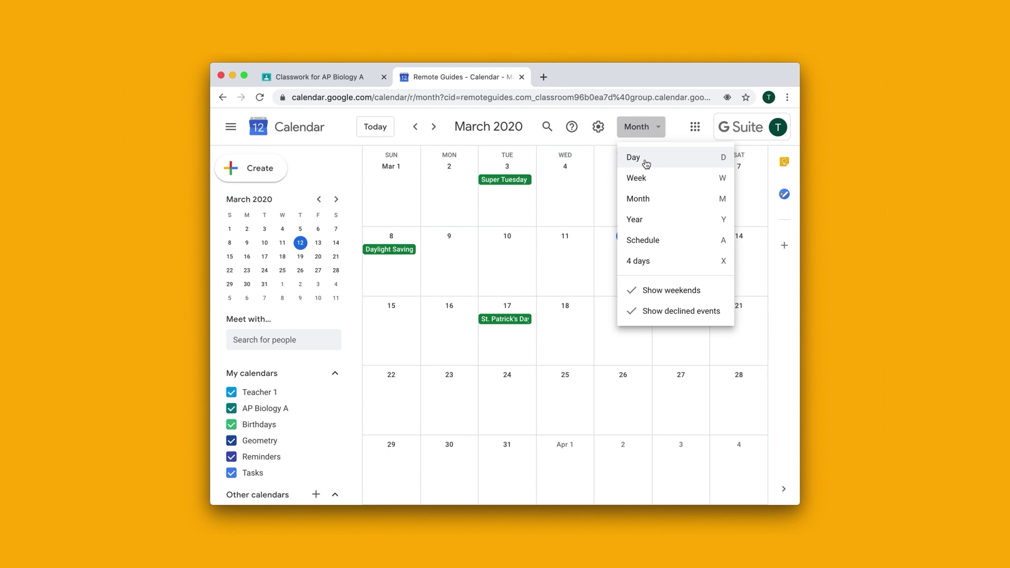
left_click(644, 180)
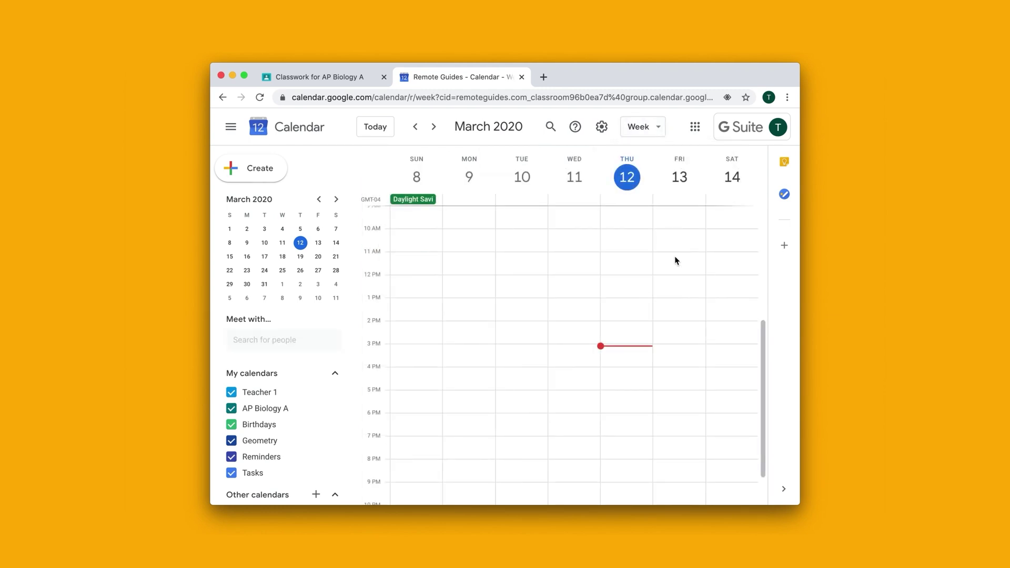
Draft a Friday March 13 event, 11am–1pm, with a Hangouts Meet link
left_click(675, 260)
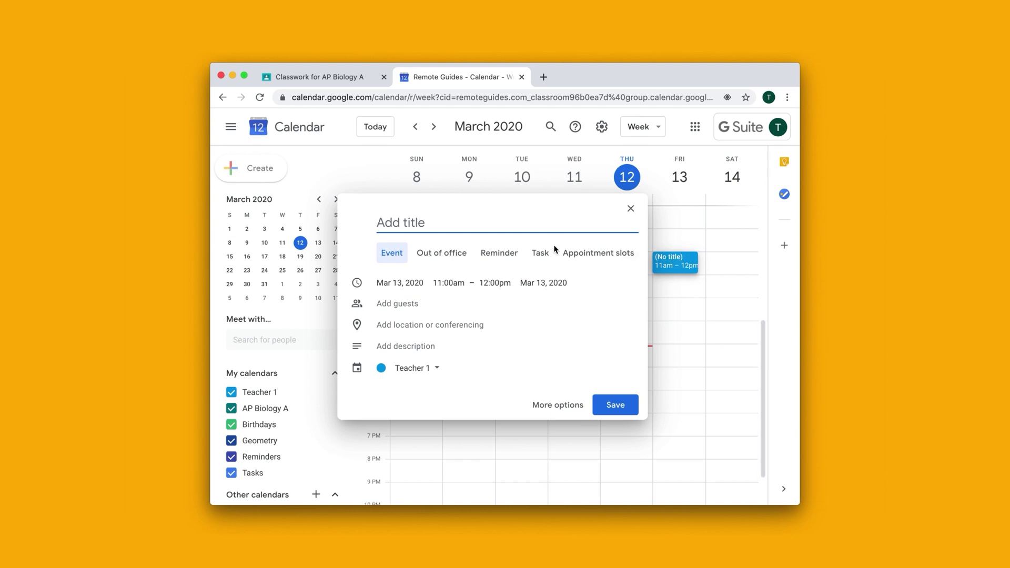
type("Session 1")
left_click(495, 283)
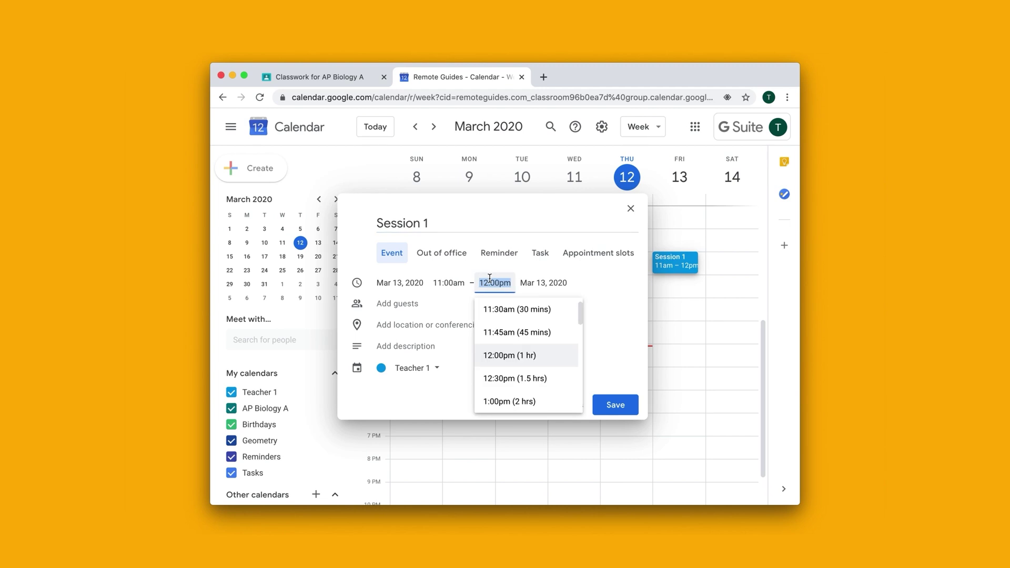
left_click(510, 401)
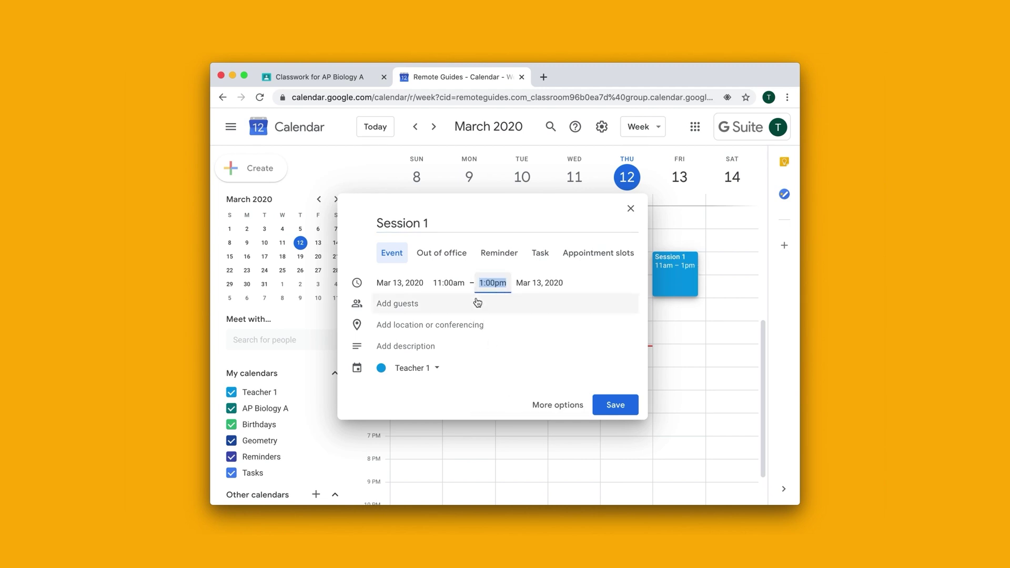
left_click(459, 329)
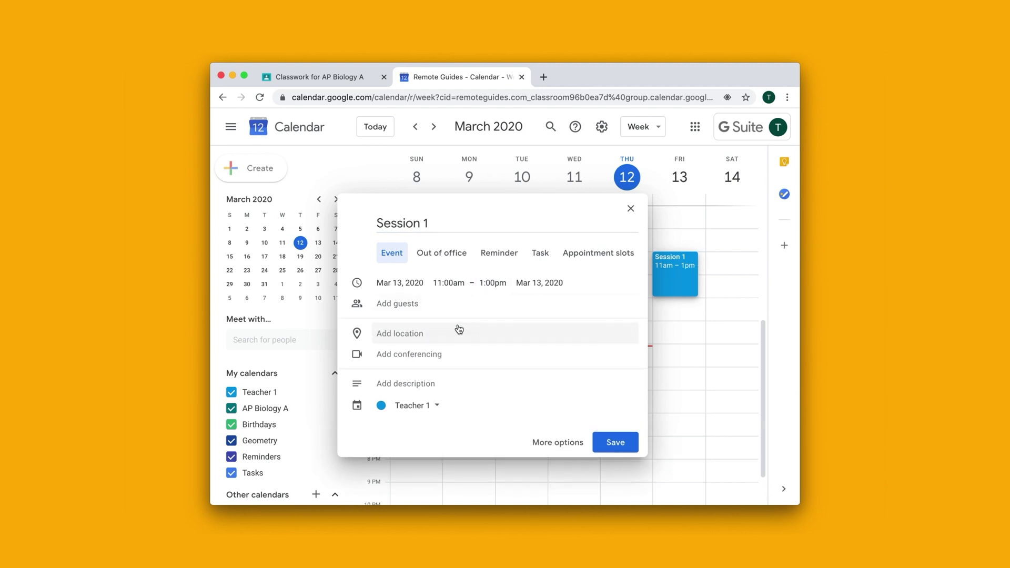
left_click(427, 355)
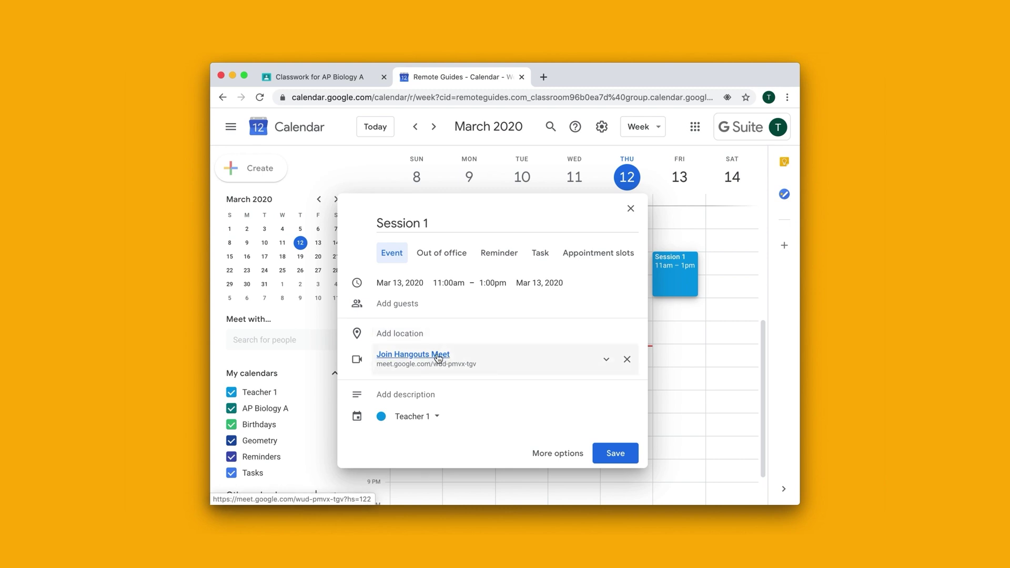
Put the Session 1 event on the AP Biology A calendar and save it
left_click(419, 416)
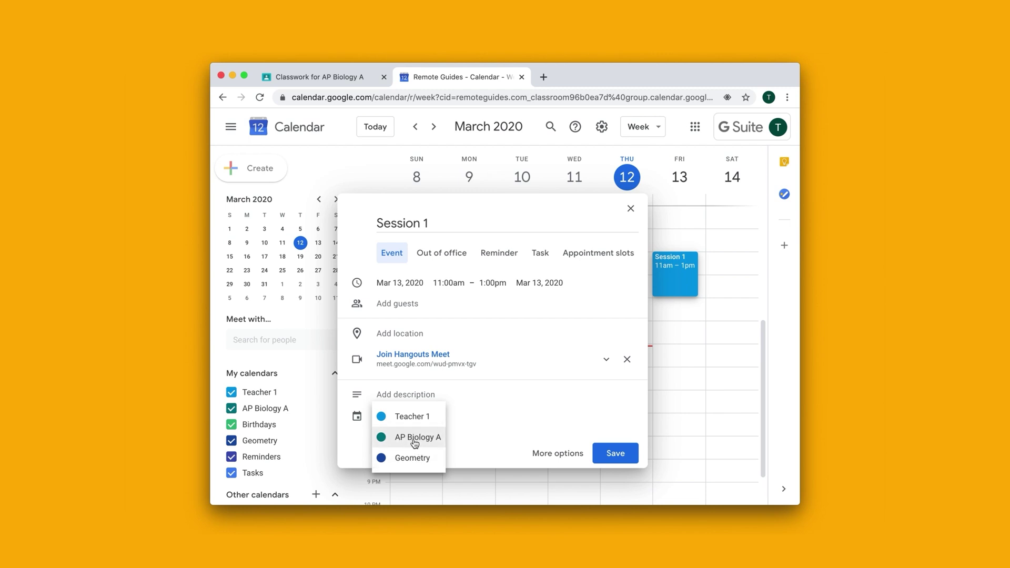
left_click(418, 439)
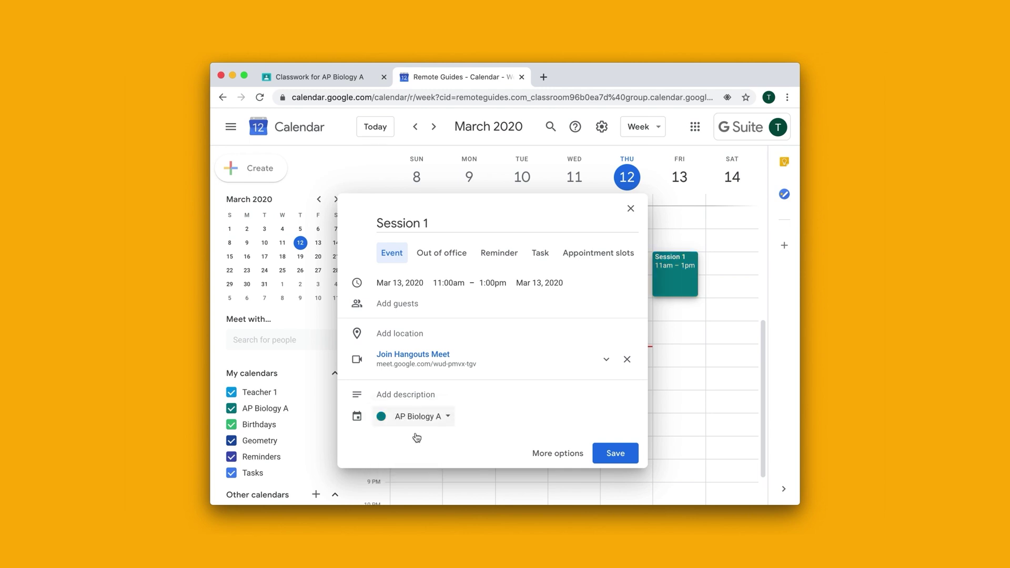
left_click(606, 452)
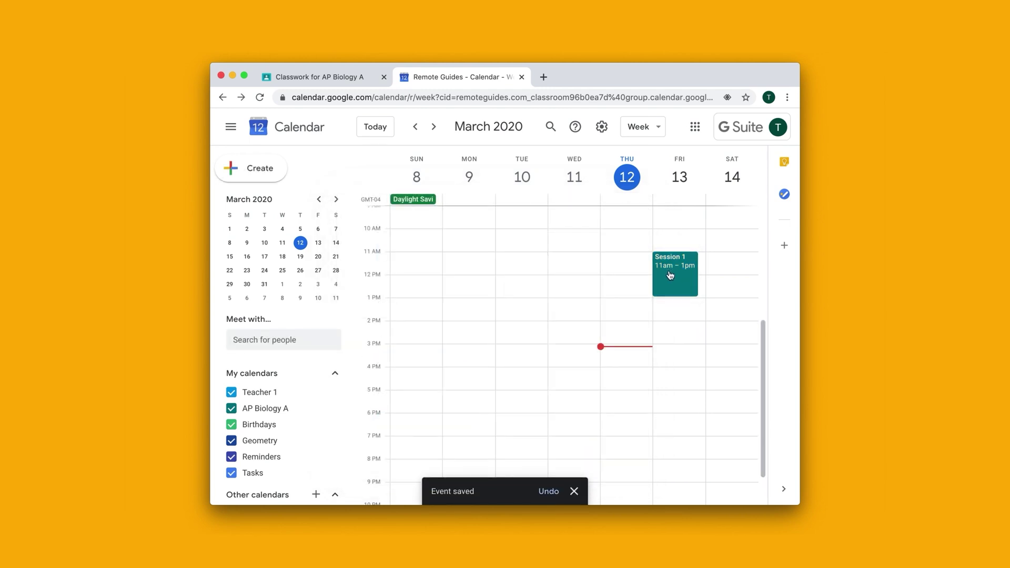